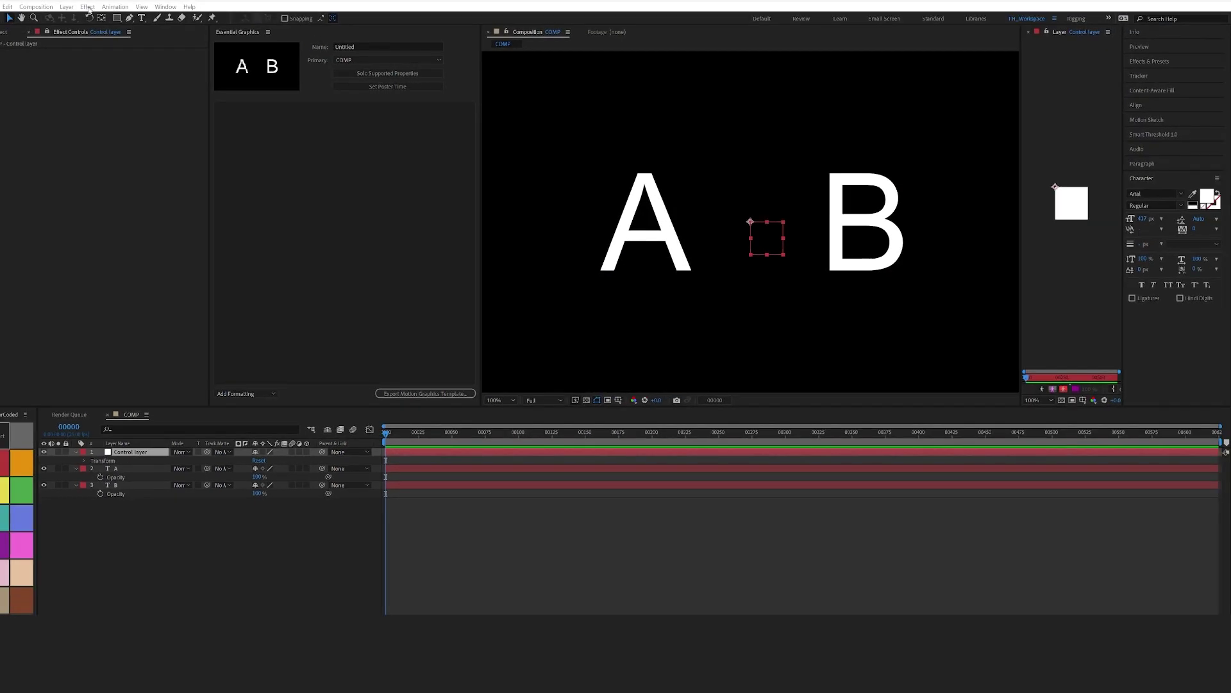
Step: Add a Dropdown Menu Control effect to the Control layer from the Expression Controls effects
click(87, 7)
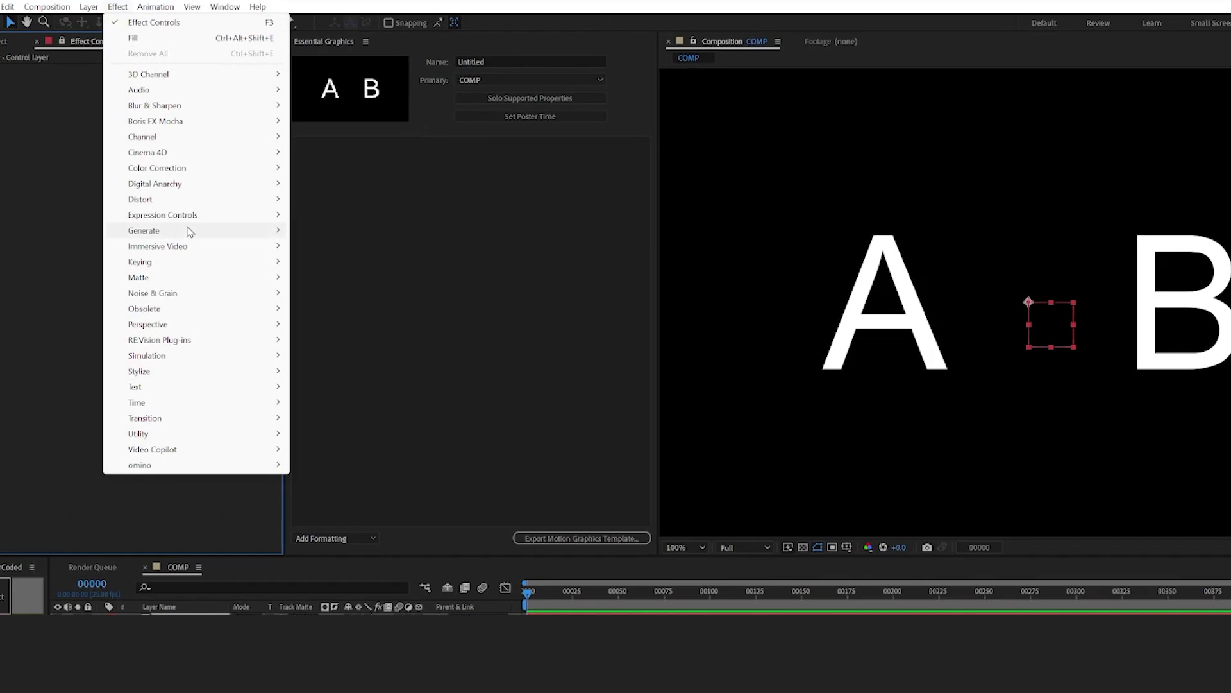
mouse_move(145, 162)
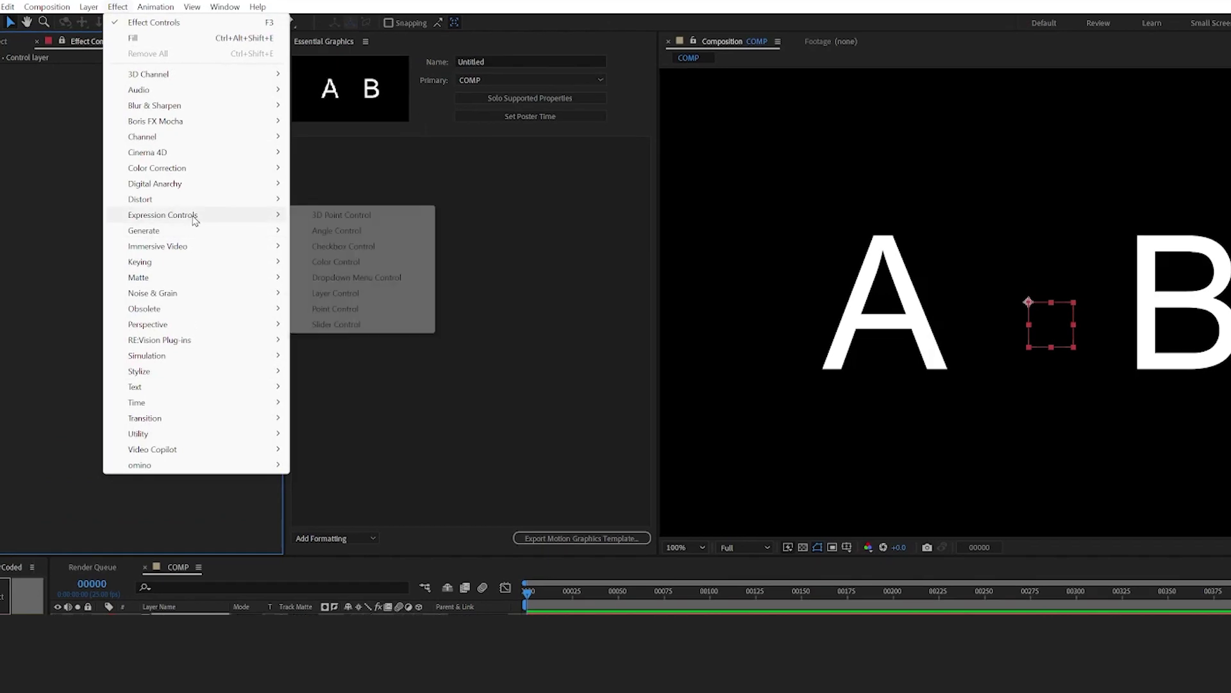
click(350, 278)
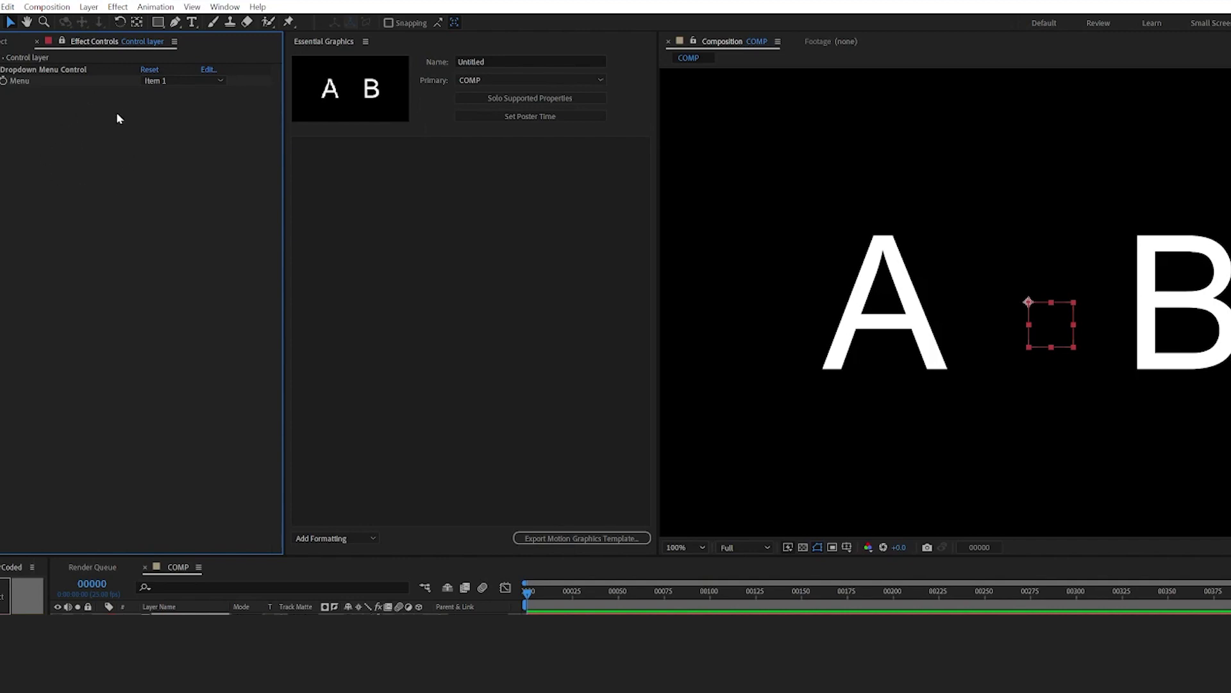
Step: In the dropdown's entry editor, delete Item 3
click(209, 70)
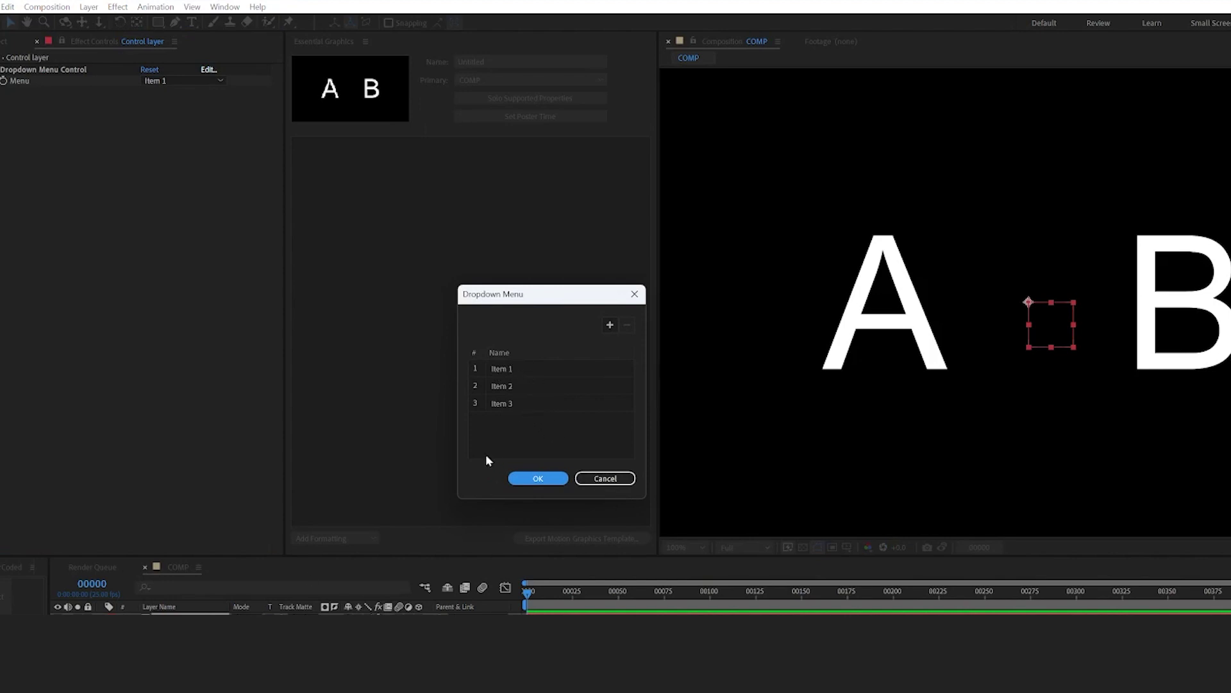
double_click(540, 404)
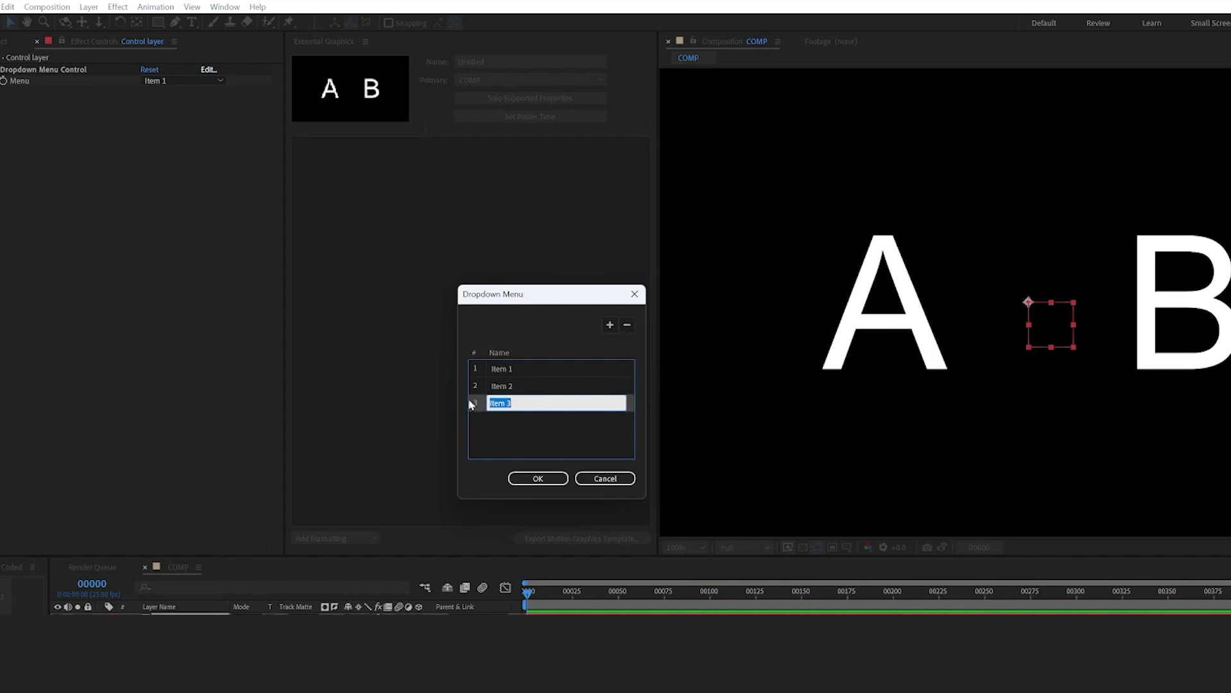
click(627, 326)
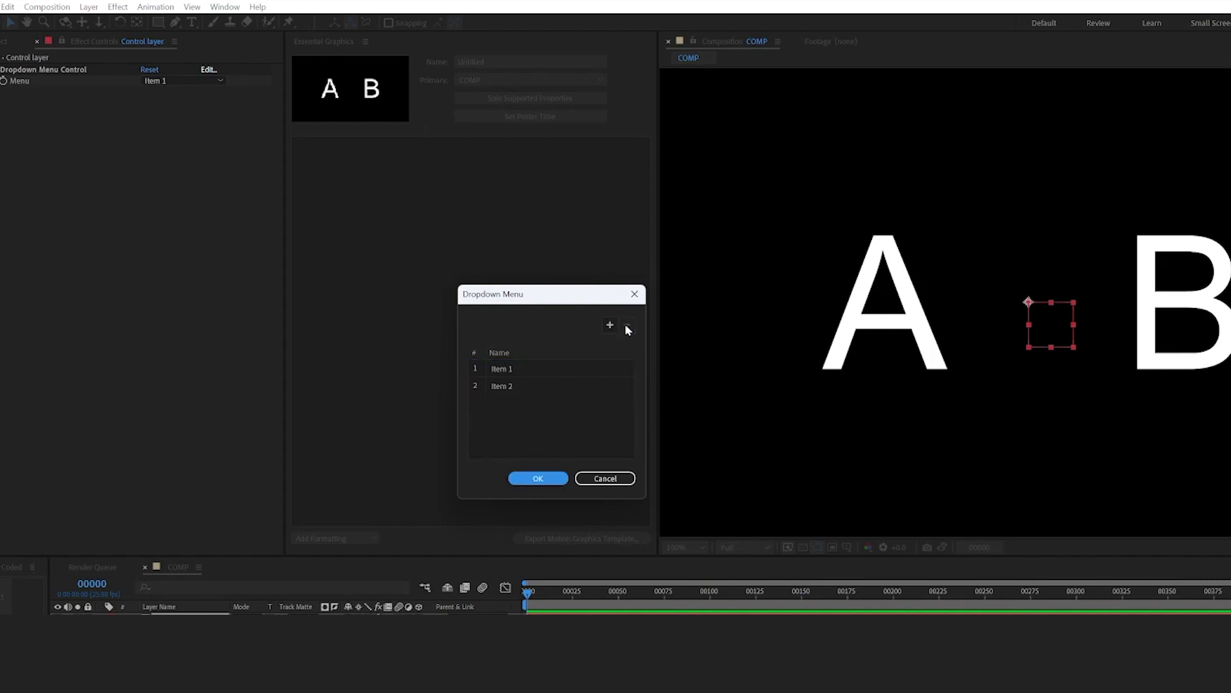
Step: Rename Item 1 to 'A' and Item 2 to 'B', then confirm the entry list
double_click(507, 371)
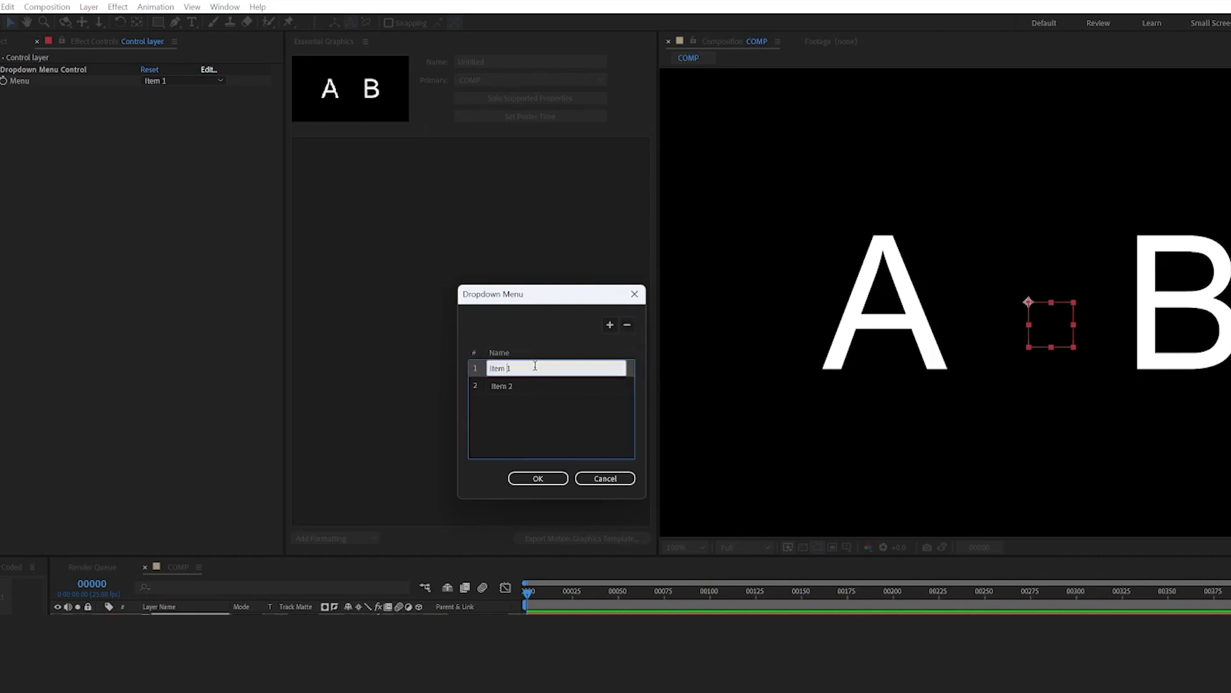
text(A)
double_click(506, 386)
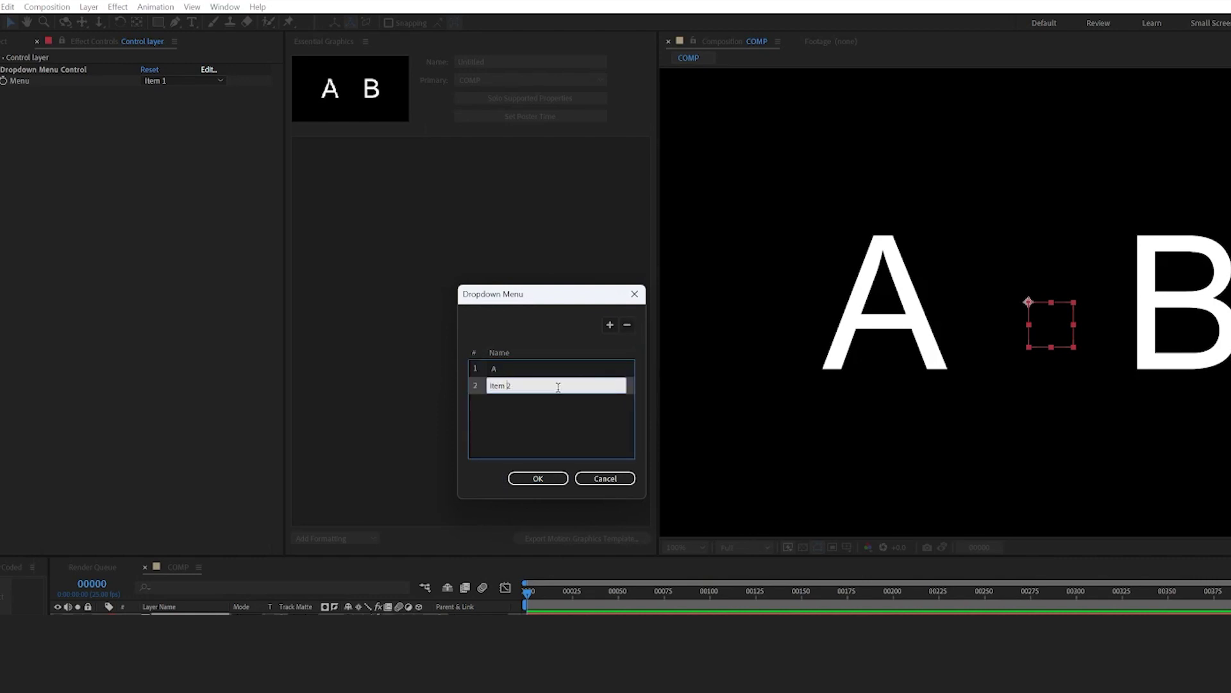
text(B)
key(Return)
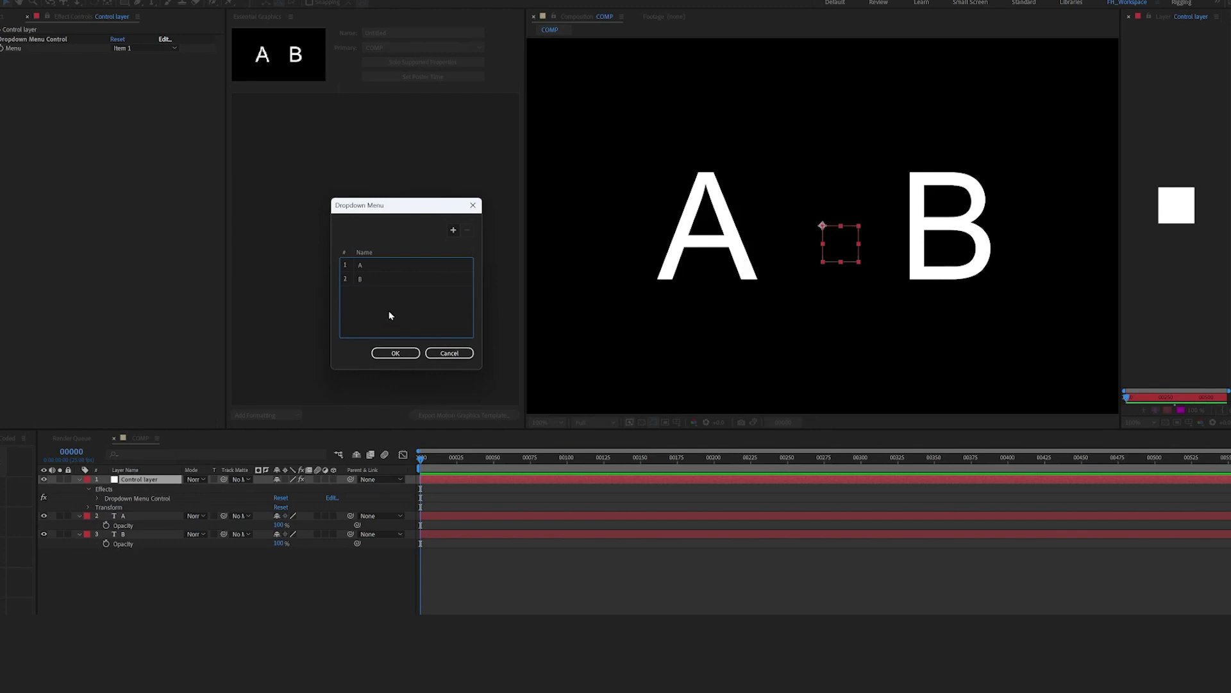
key(Tab)
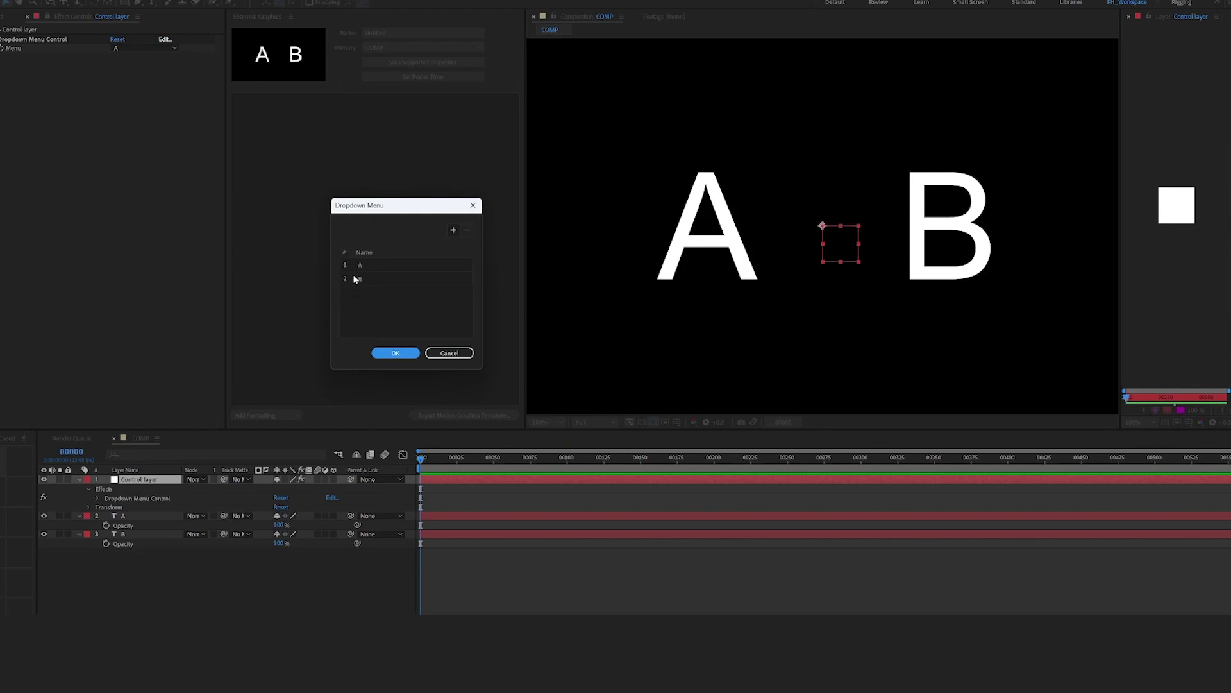
click(381, 355)
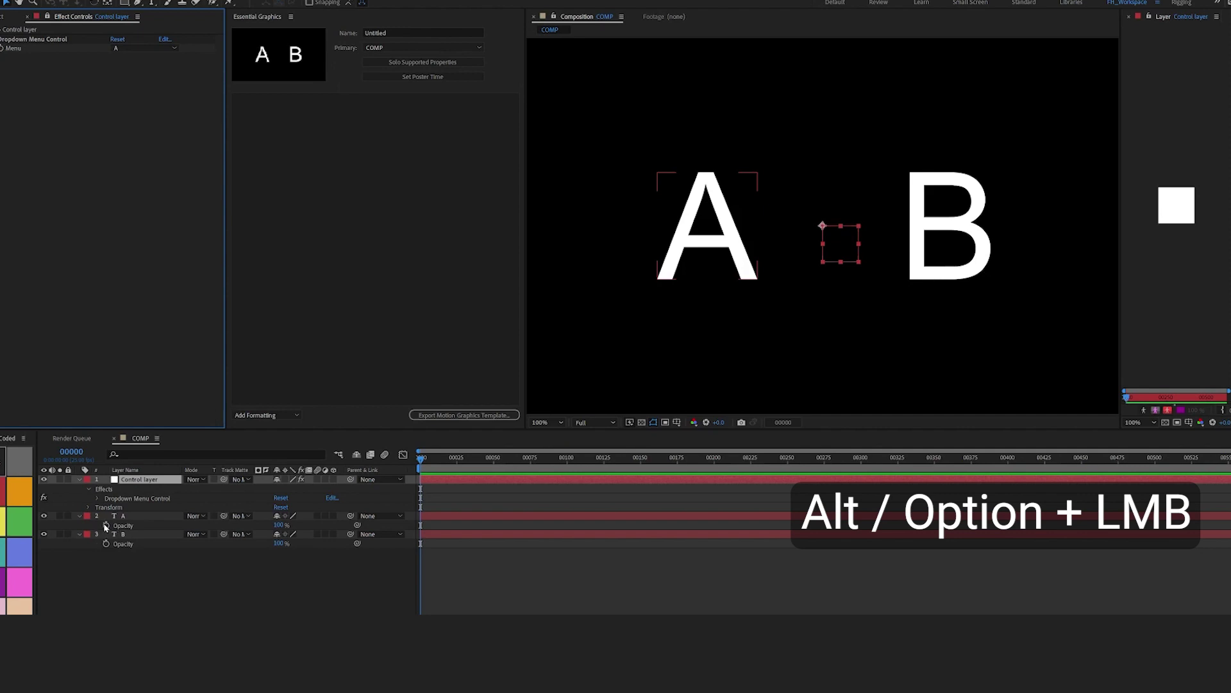
Step: Give layer A's Opacity the expression if(dropdown Menu==1){100}else {0}, pick-whipped to the Control layer
alt+click(107, 526)
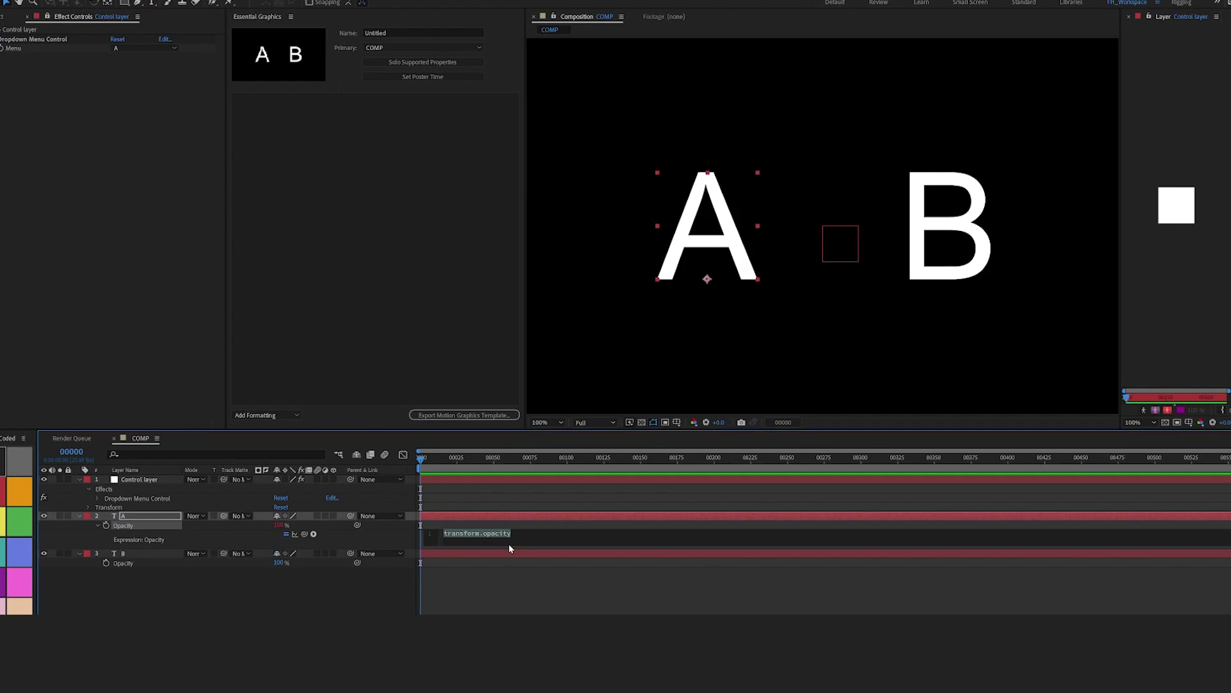
text(if()
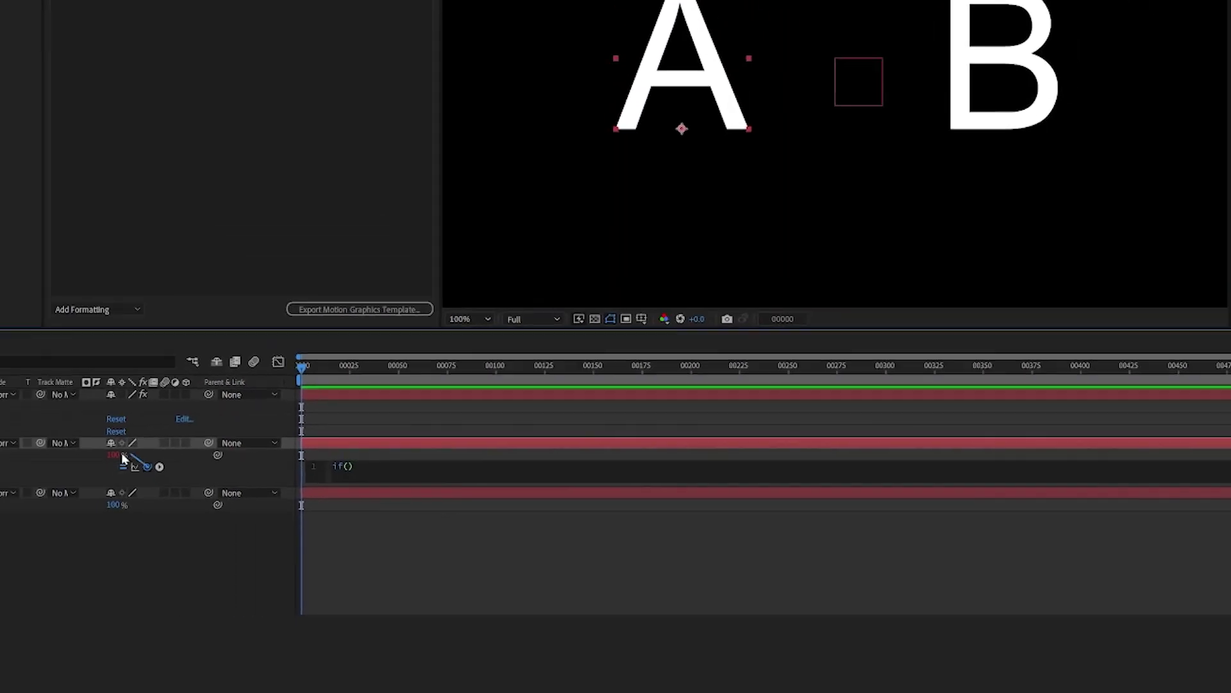
drag(280, 501, 16, 60)
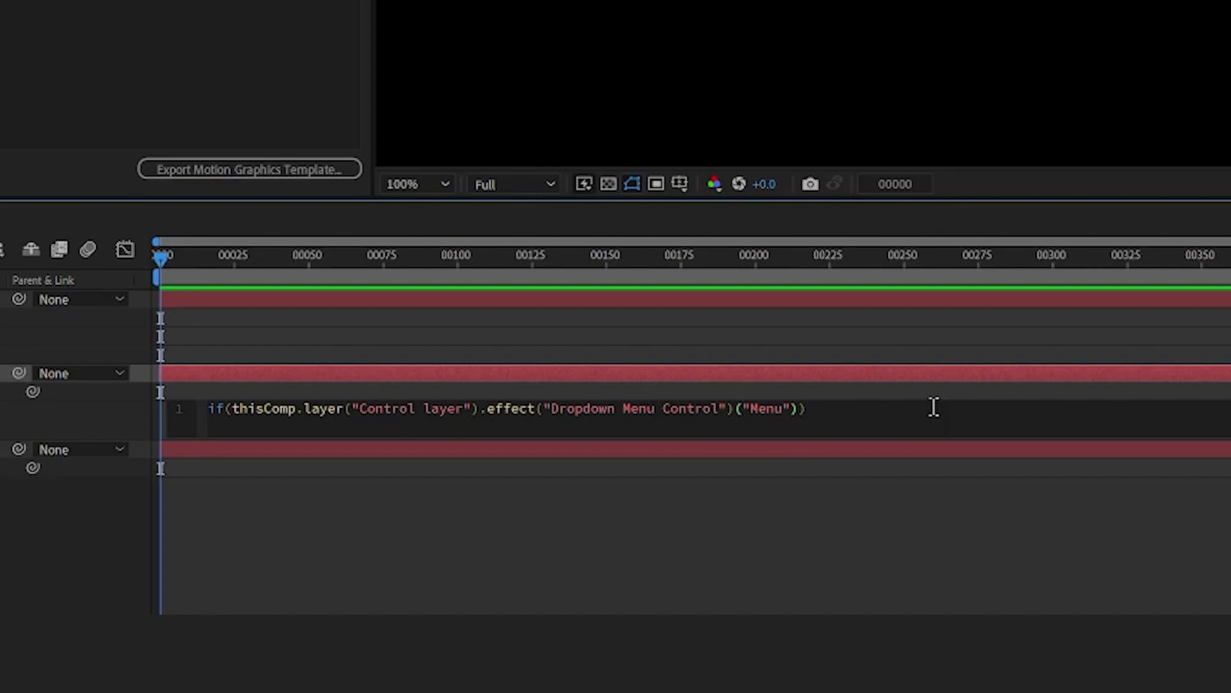
text(==1)
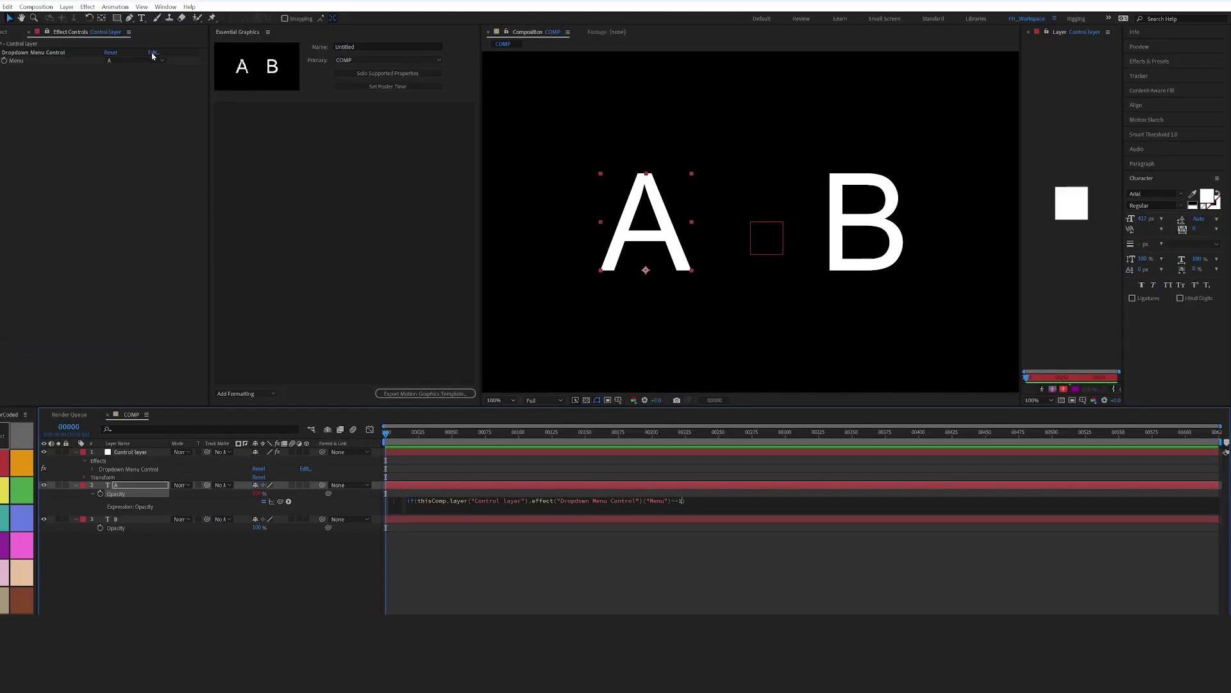
click(305, 468)
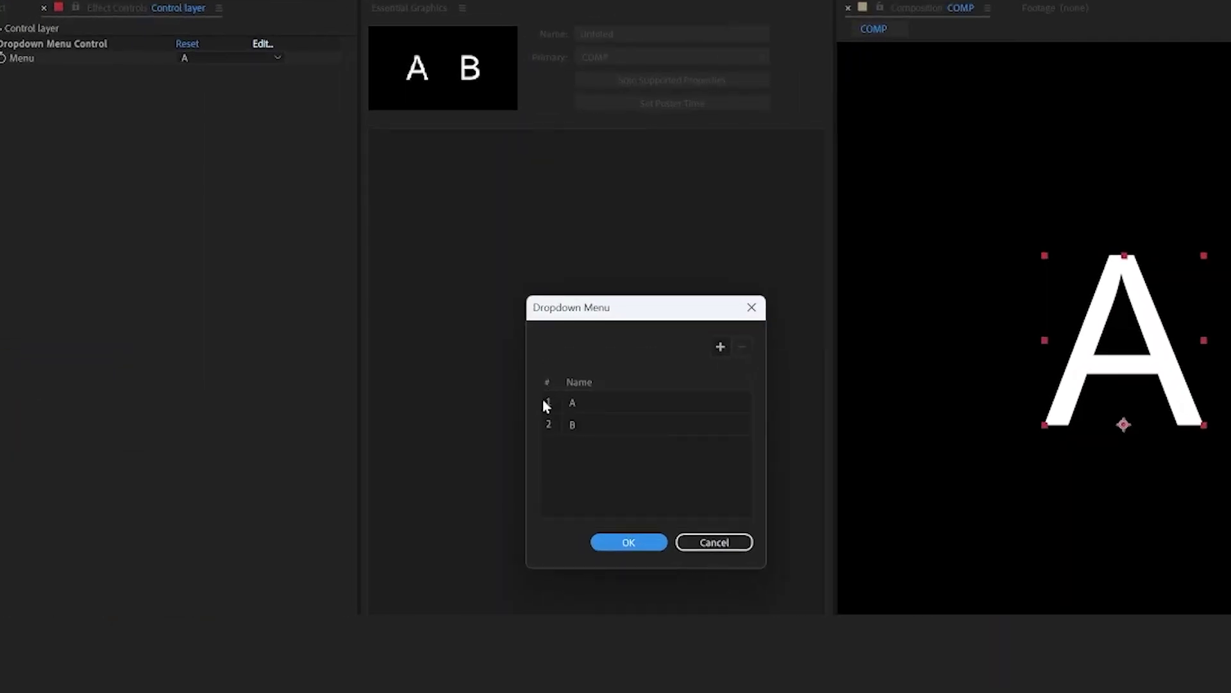
key(Return)
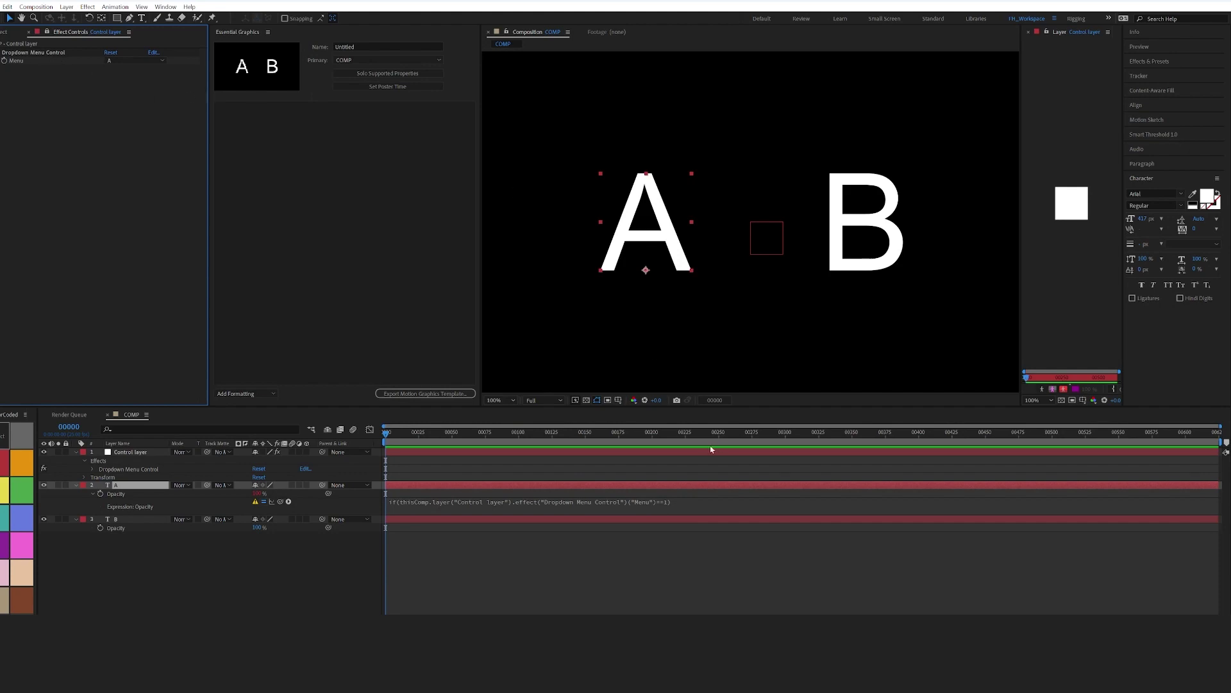
click(753, 501)
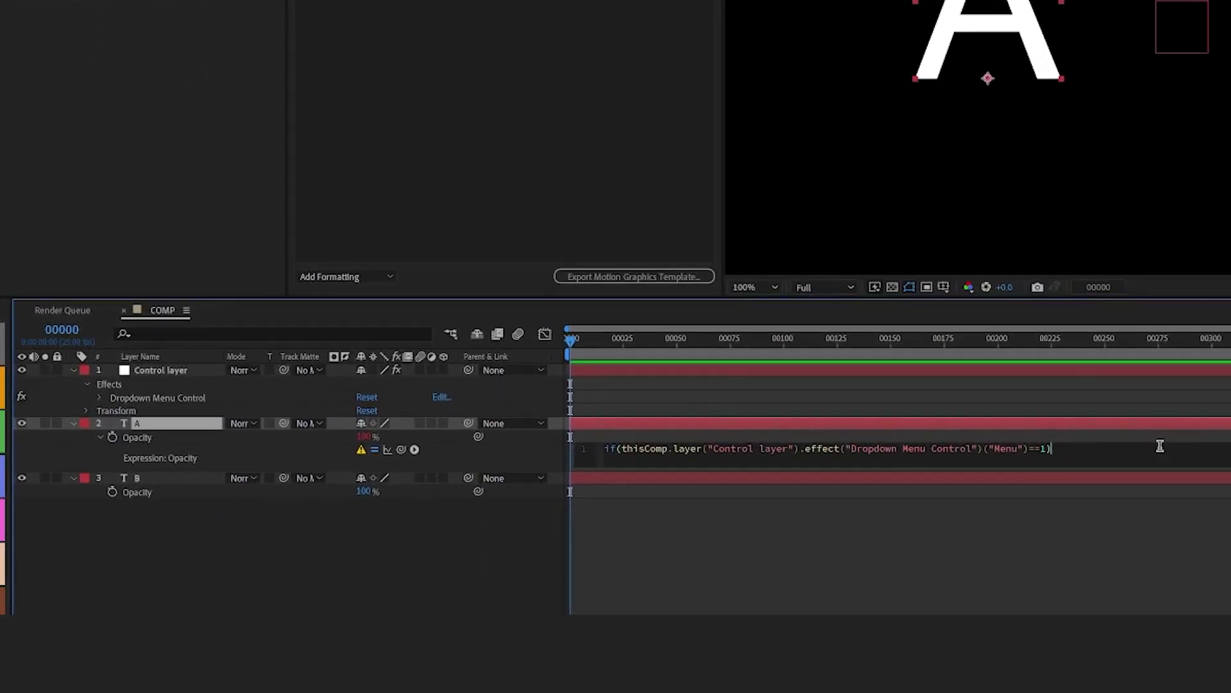
text({100)
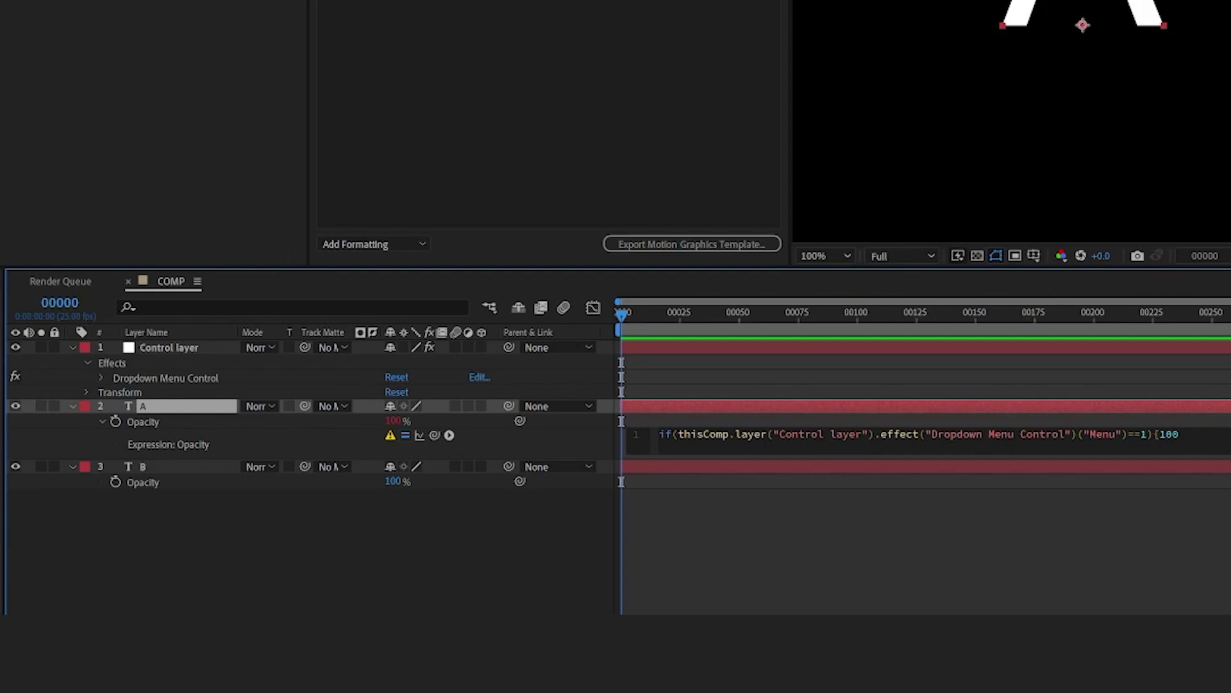
text(}else )
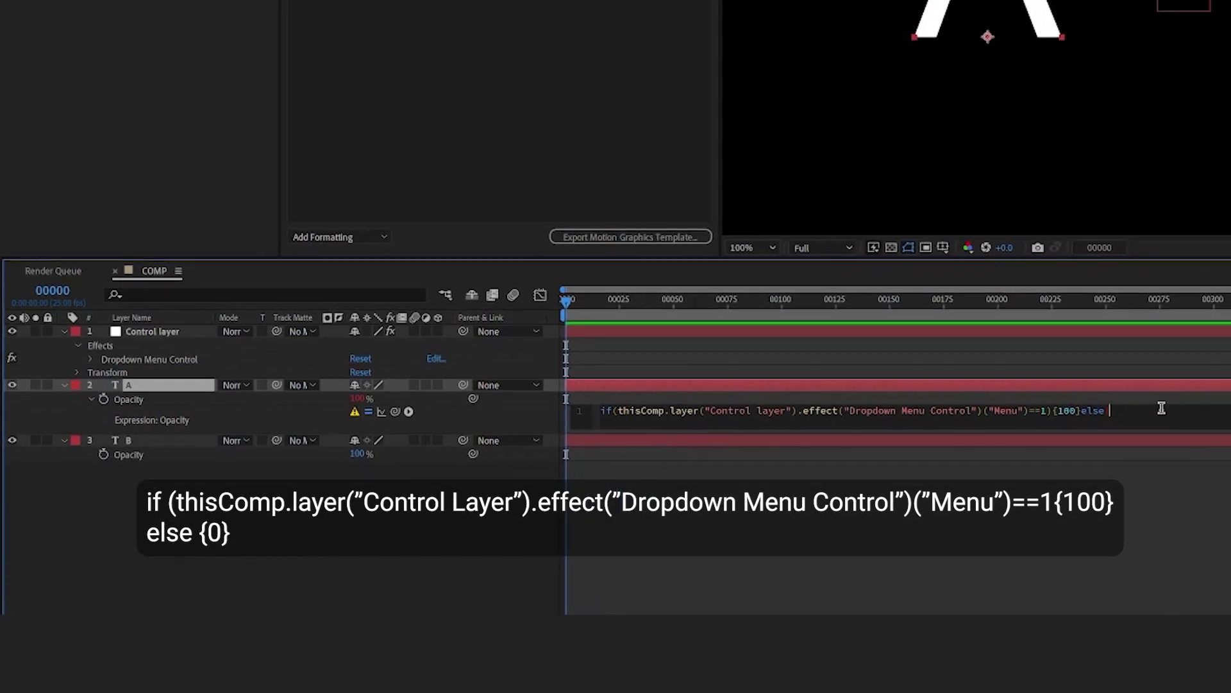
text({0)
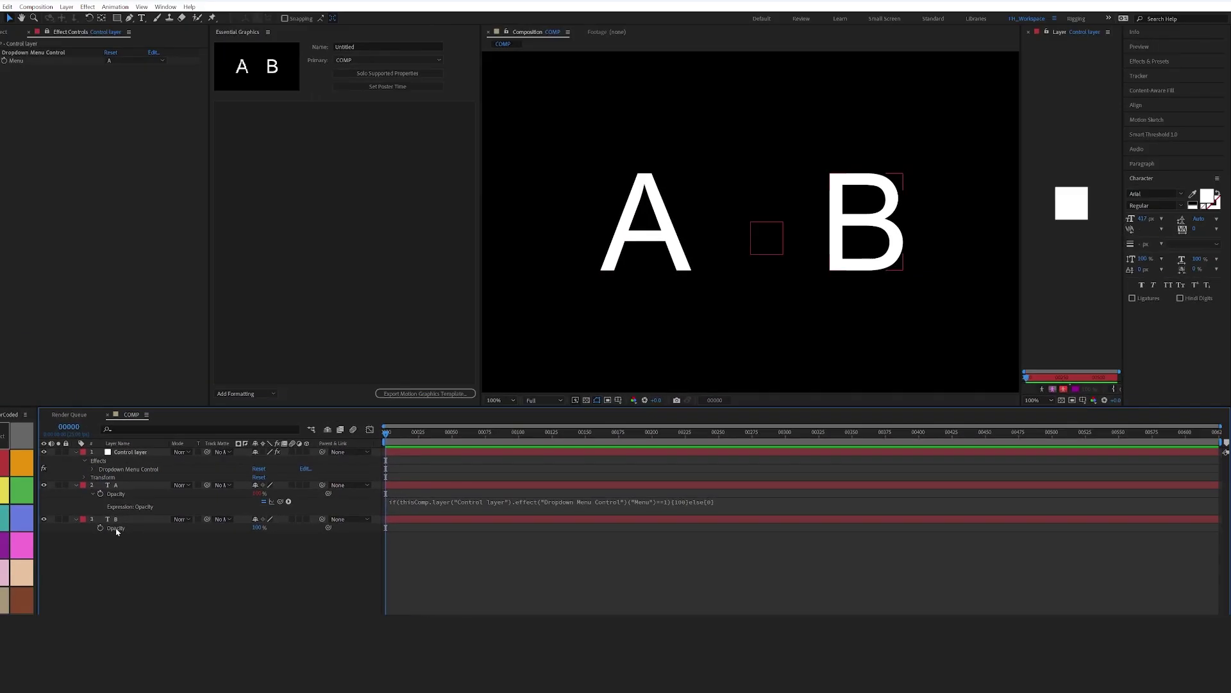
Step: Copy only the expression from layer A's Opacity and paste it onto layer B's Opacity
click(662, 487)
click(472, 502)
click(432, 560)
click(642, 506)
right_click(118, 496)
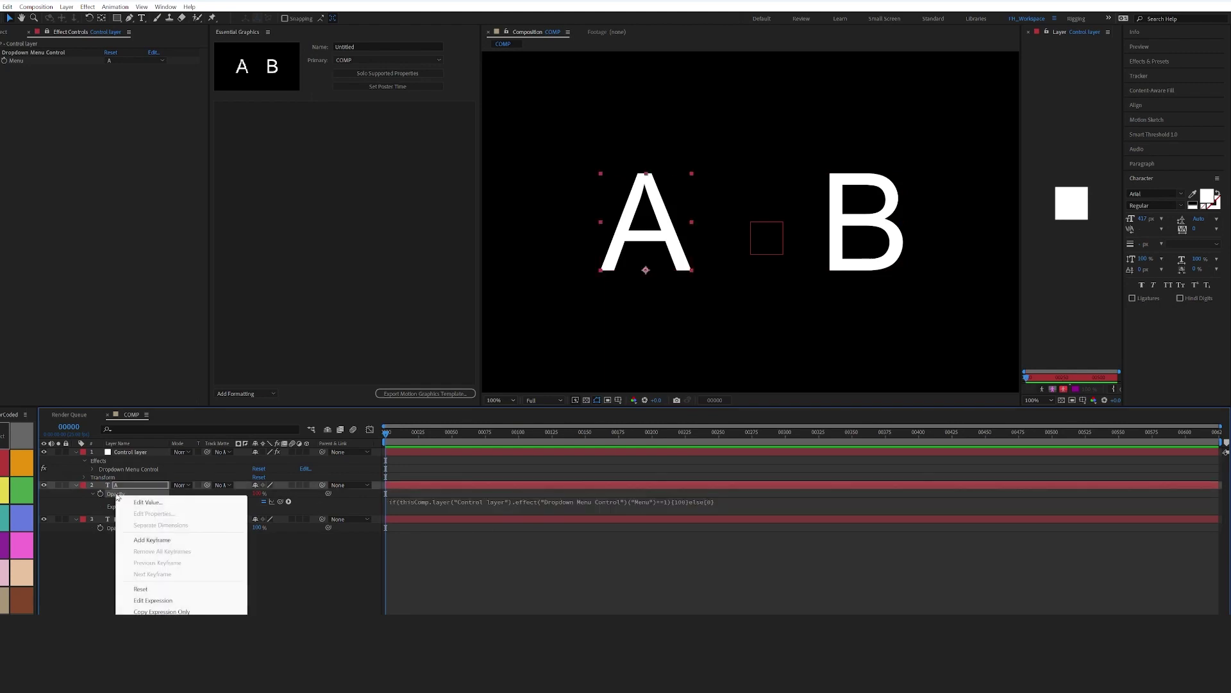
click(162, 611)
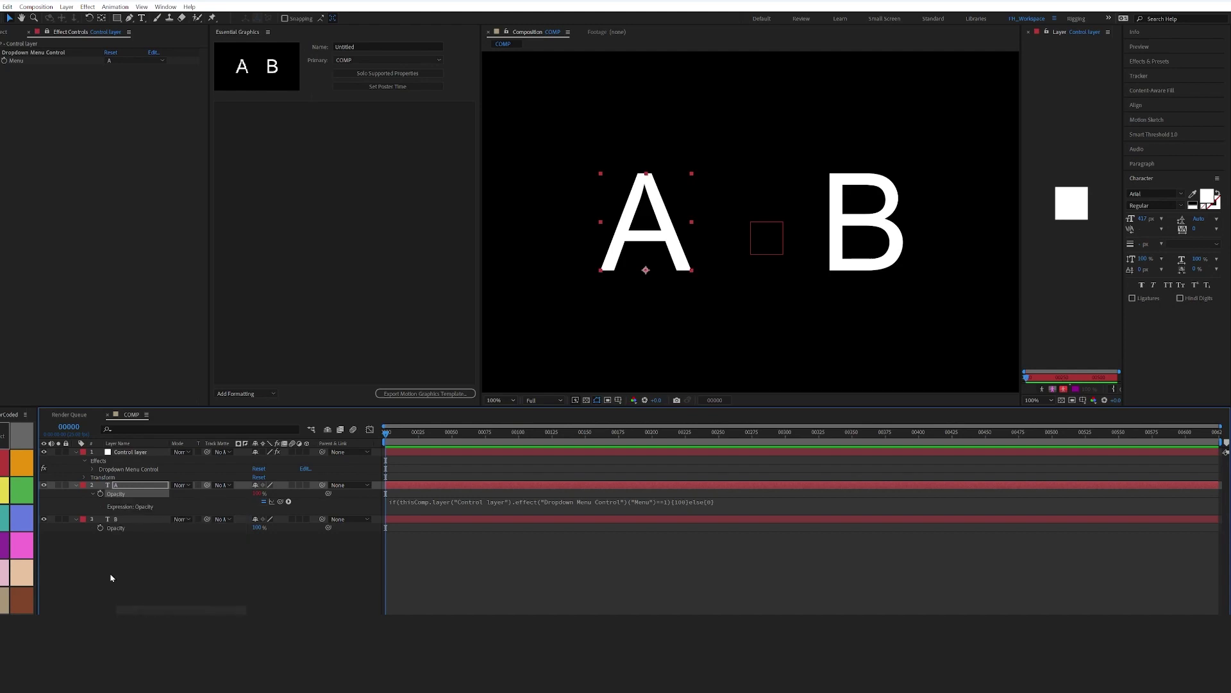
click(119, 528)
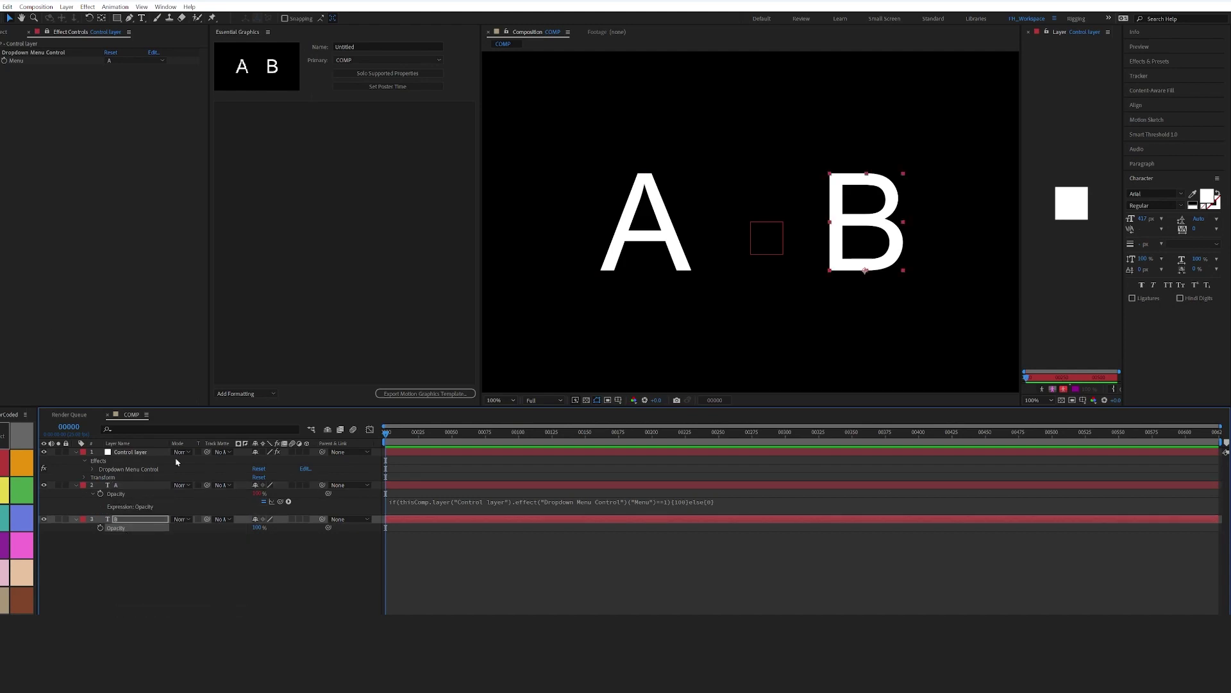
key(ctrl+v)
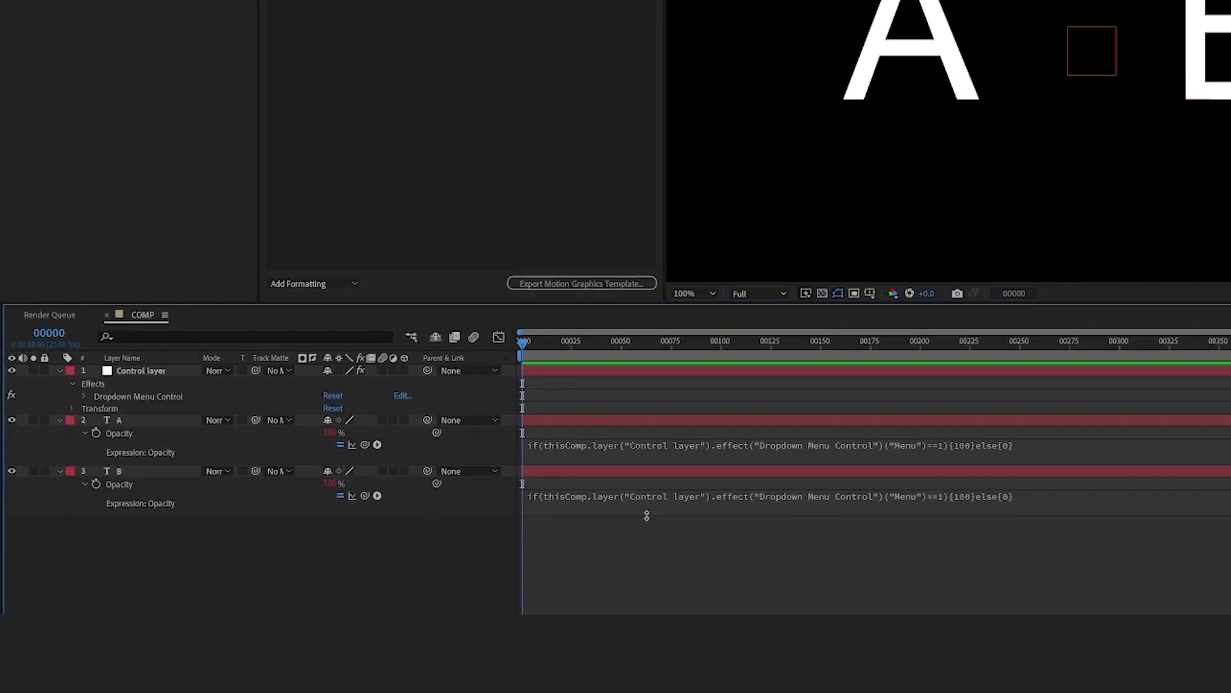
Step: Change the compared menu item in layer B's expression from 1 to 2
click(615, 489)
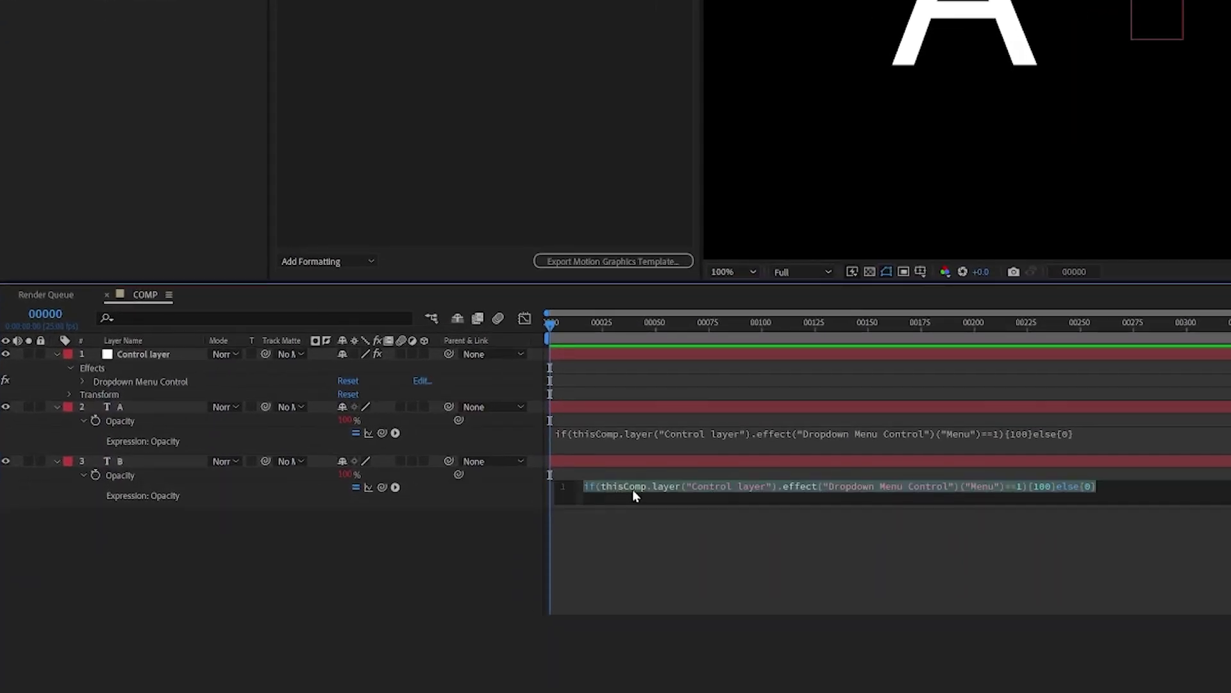
click(697, 488)
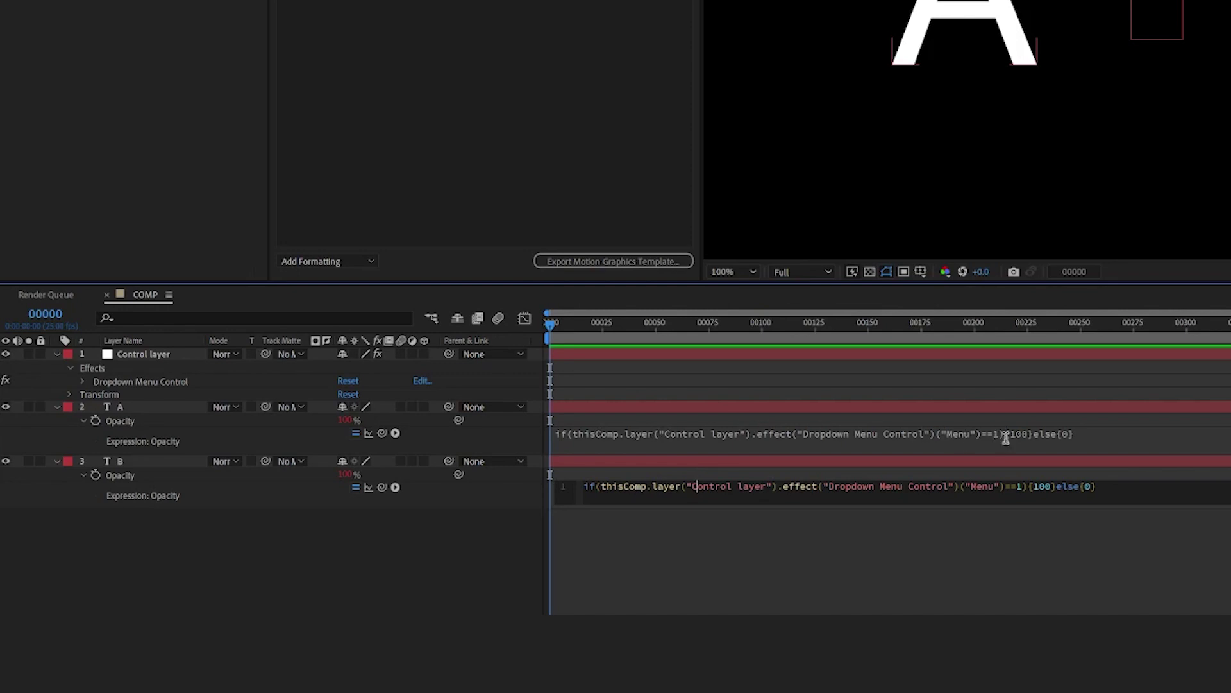
click(1017, 487)
key(Delete)
text(2)
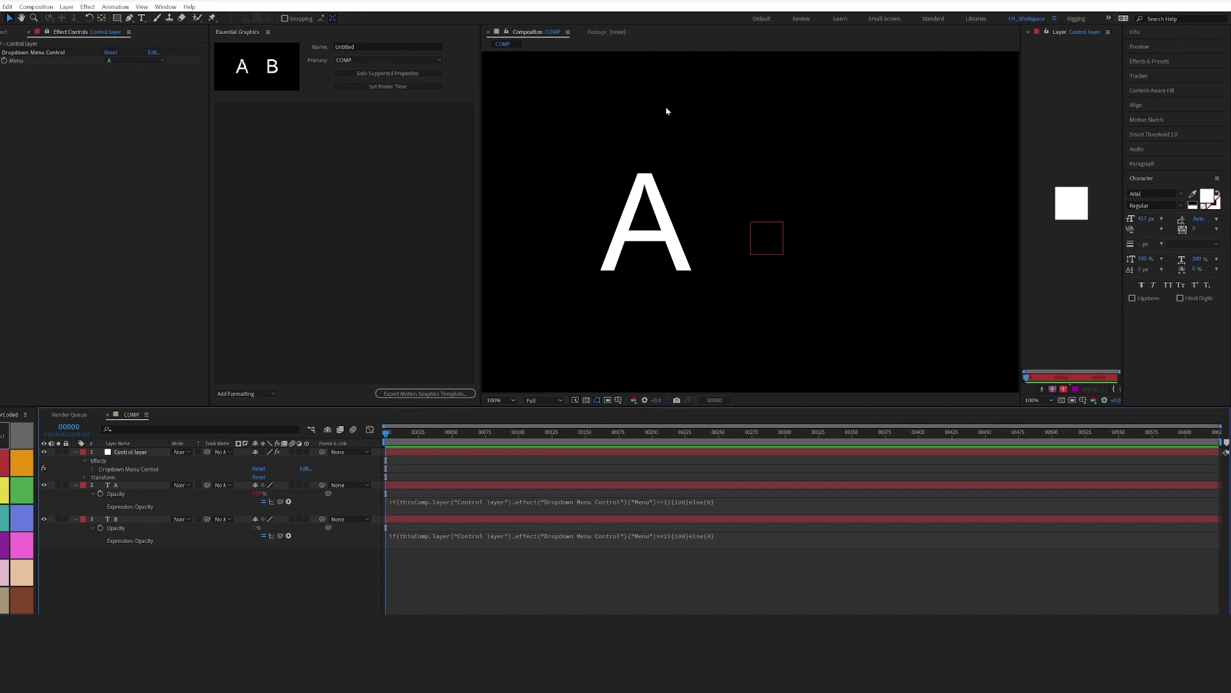
Step: Set the Menu dropdown to B, then select the Menu property in the timeline
click(126, 61)
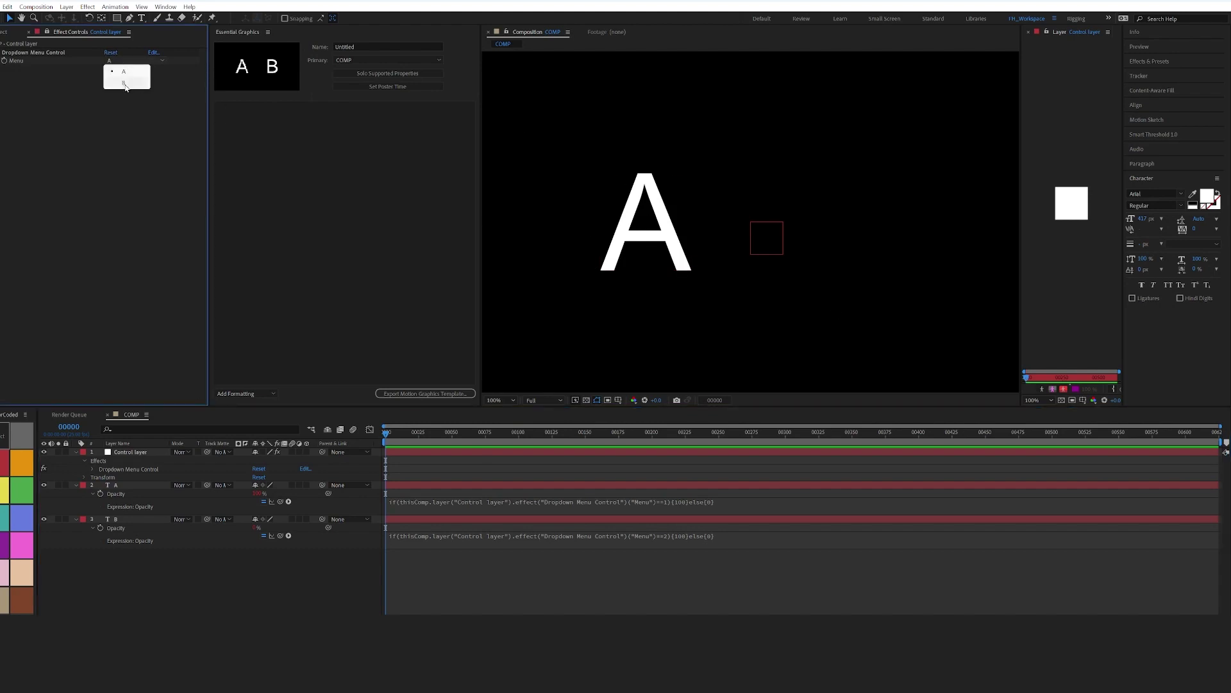
click(129, 84)
click(102, 141)
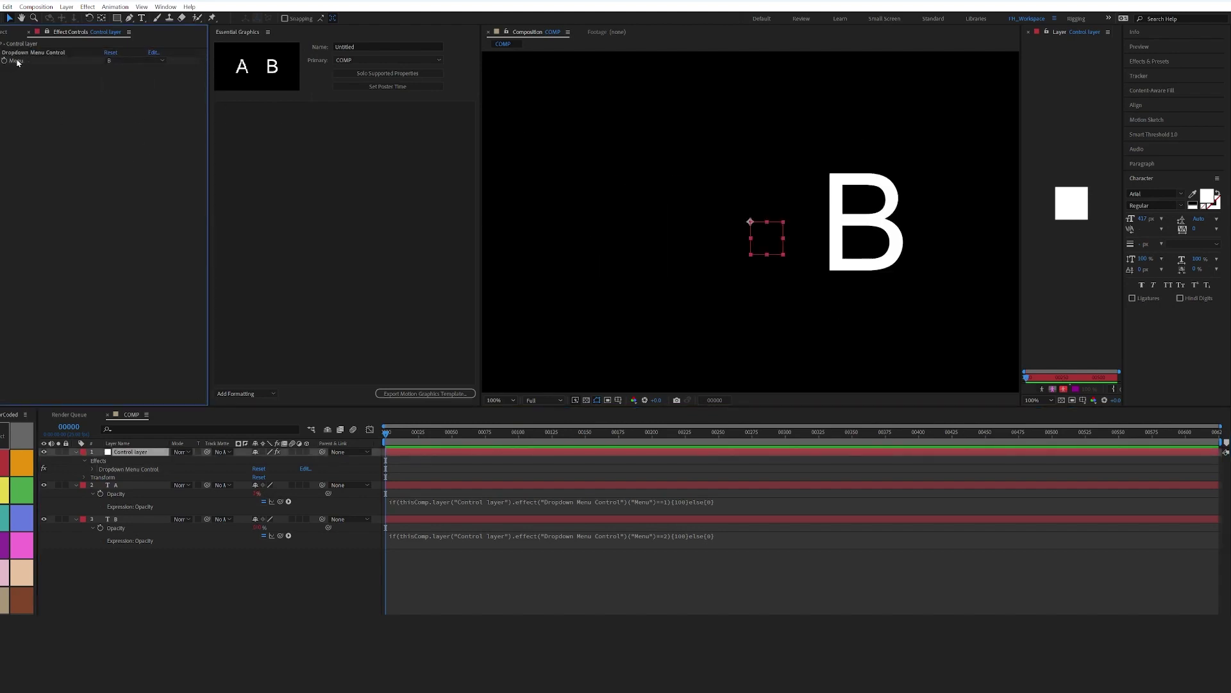
click(92, 469)
click(172, 477)
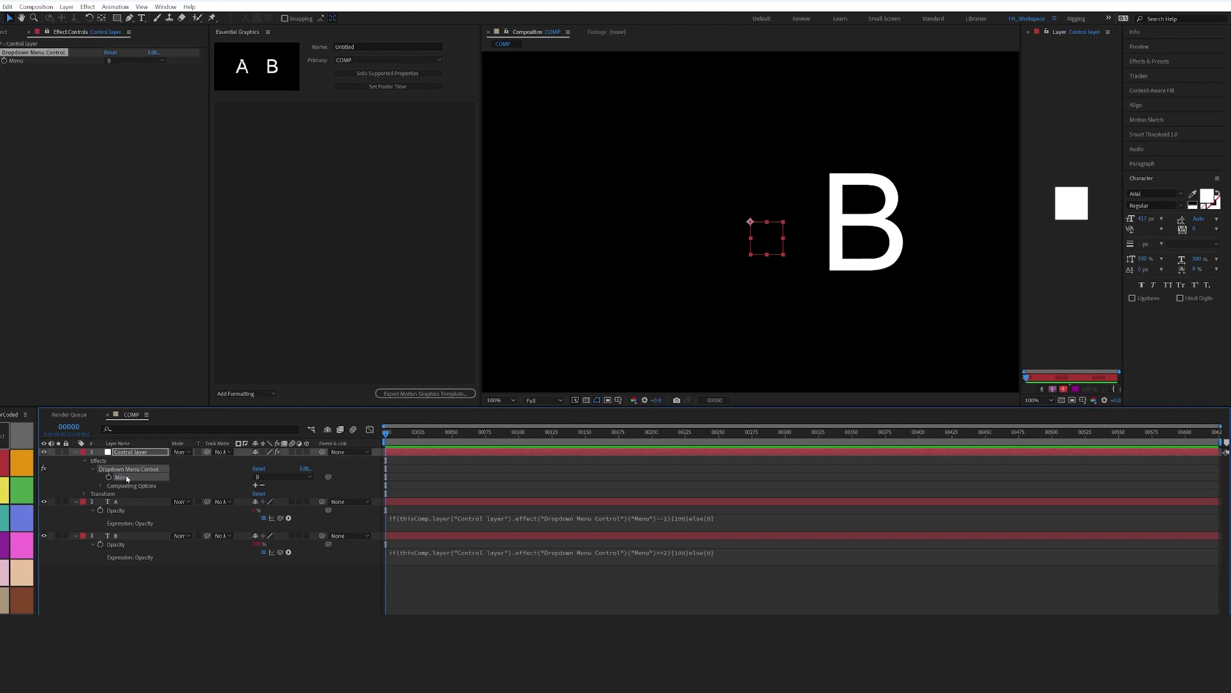
Step: Add the Menu property to Essential Graphics and verify its A/B choices, leaving A selected
drag(122, 477, 308, 172)
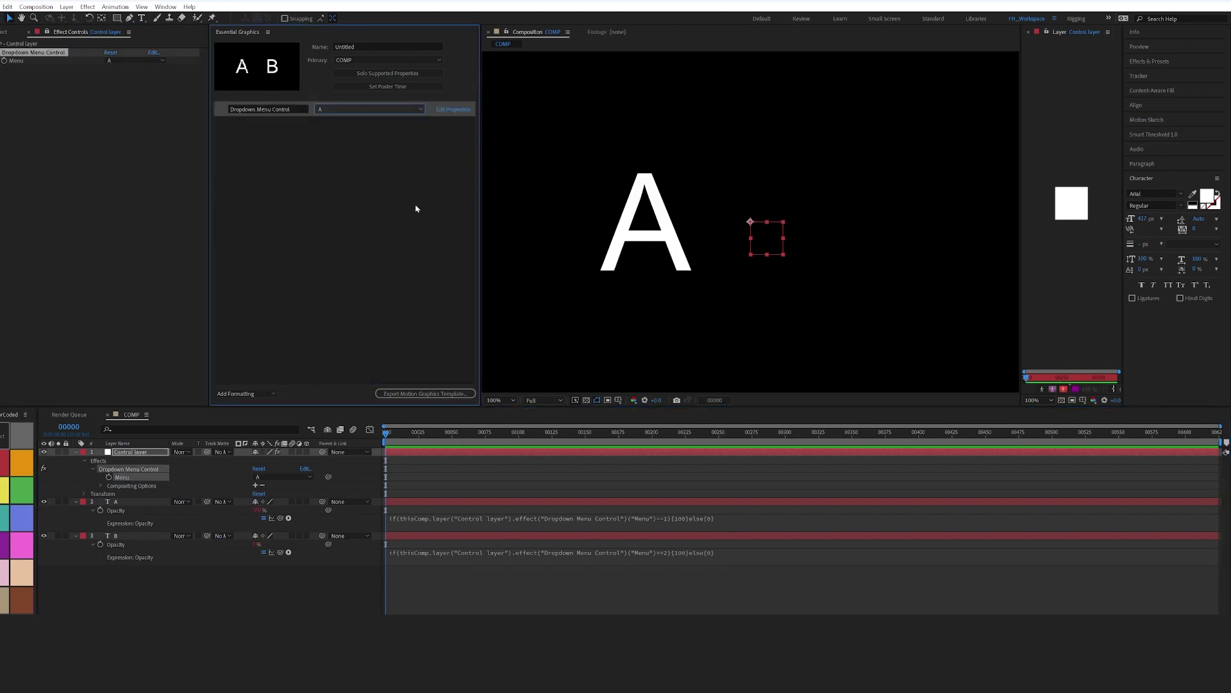
click(410, 113)
click(381, 232)
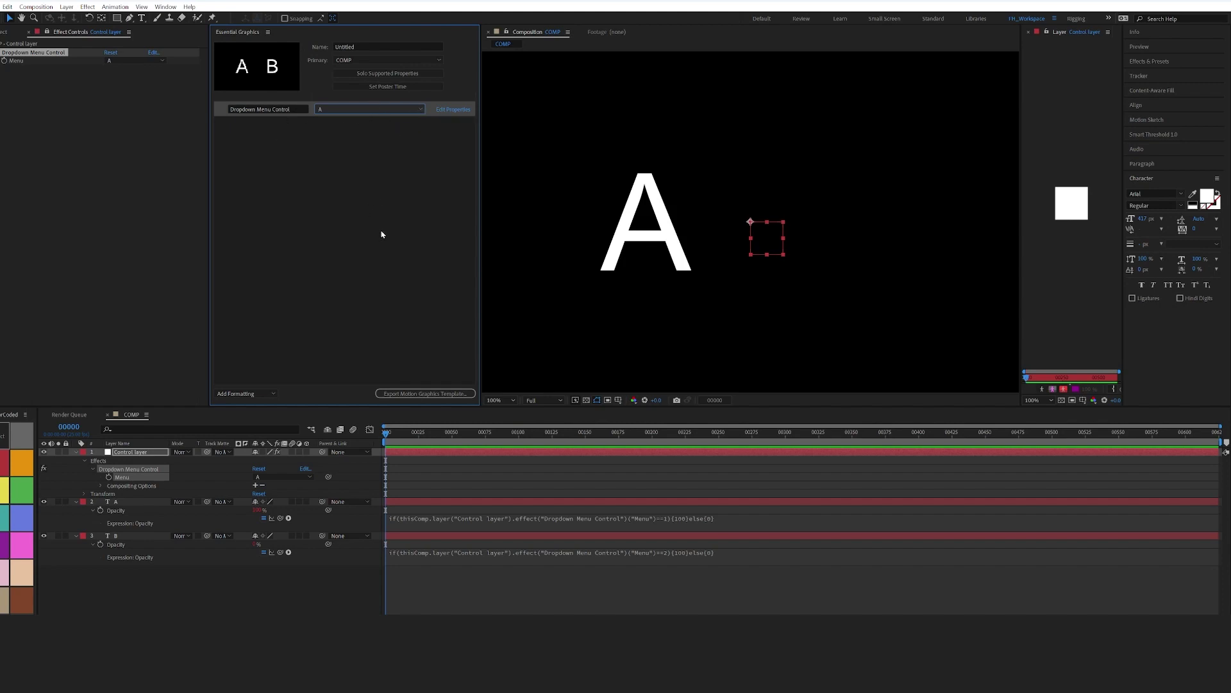